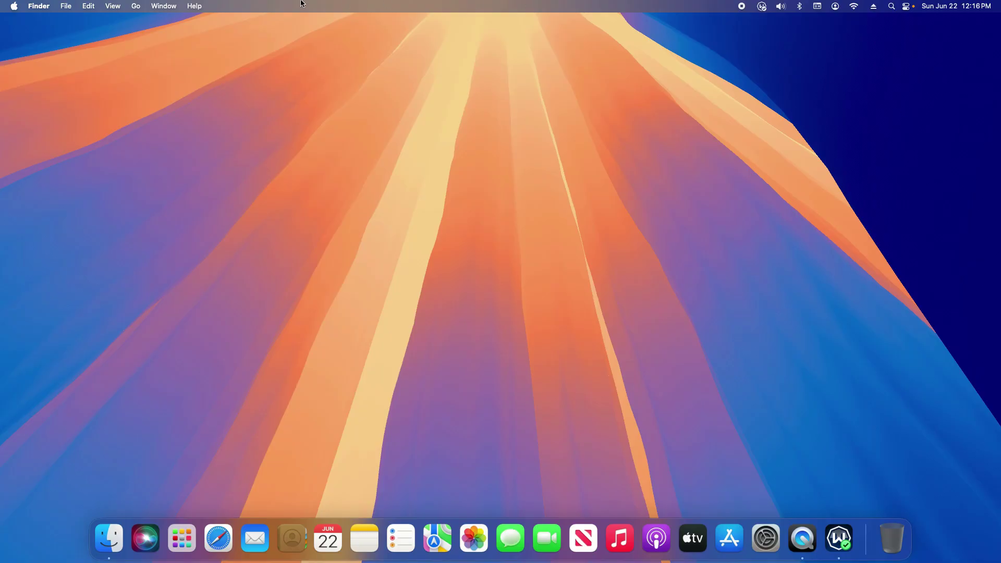
# - Go to the Users & Groups pane of System Settings from the Apple menu
pyautogui.click(15, 8)
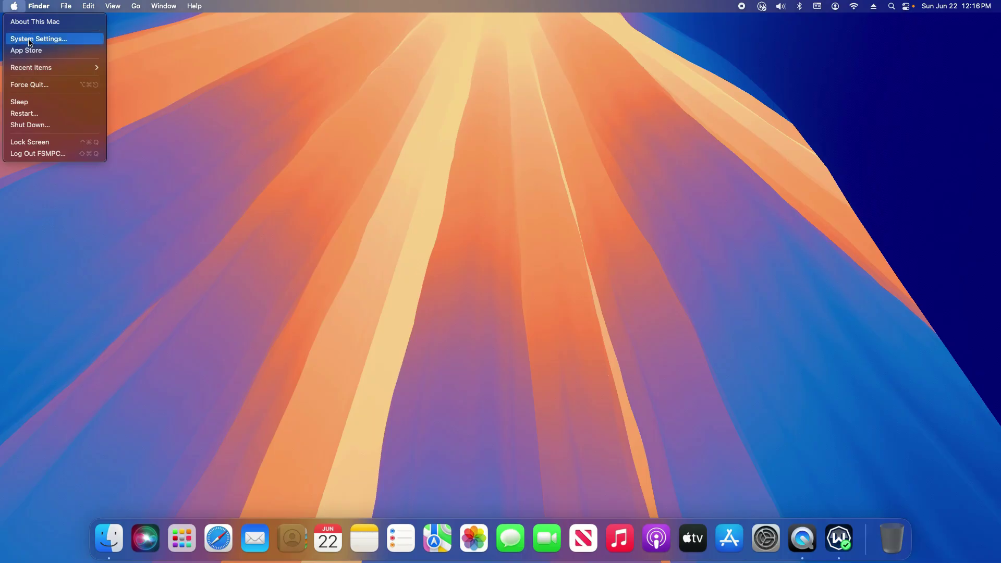
pyautogui.click(31, 43)
pyautogui.write('users')
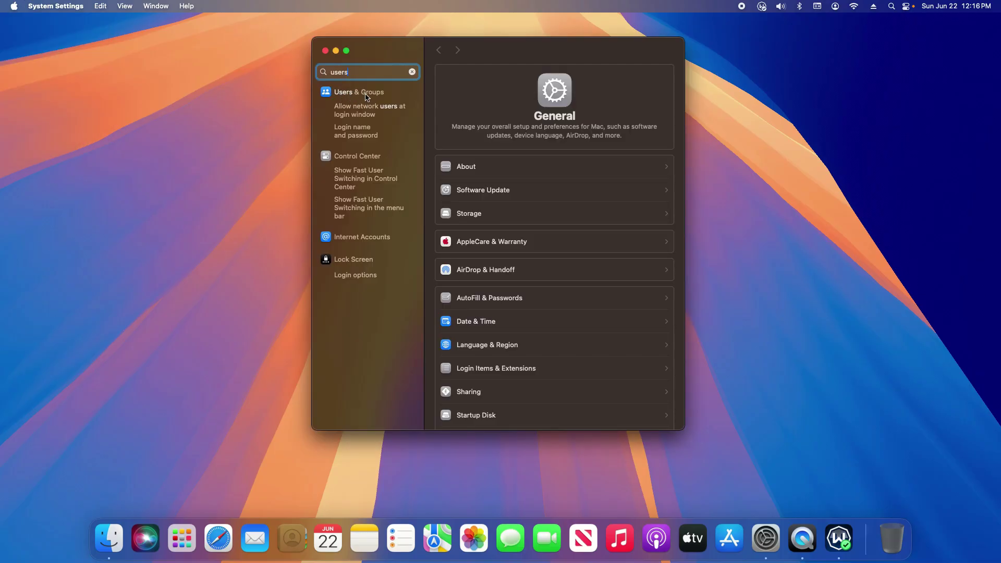
pyautogui.click(366, 97)
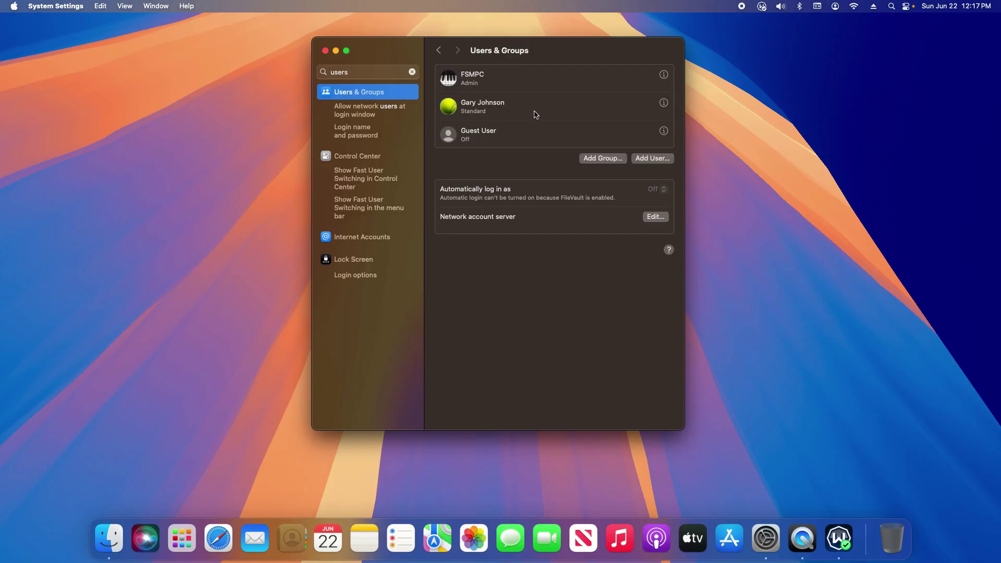
pyautogui.rightClick(475, 106)
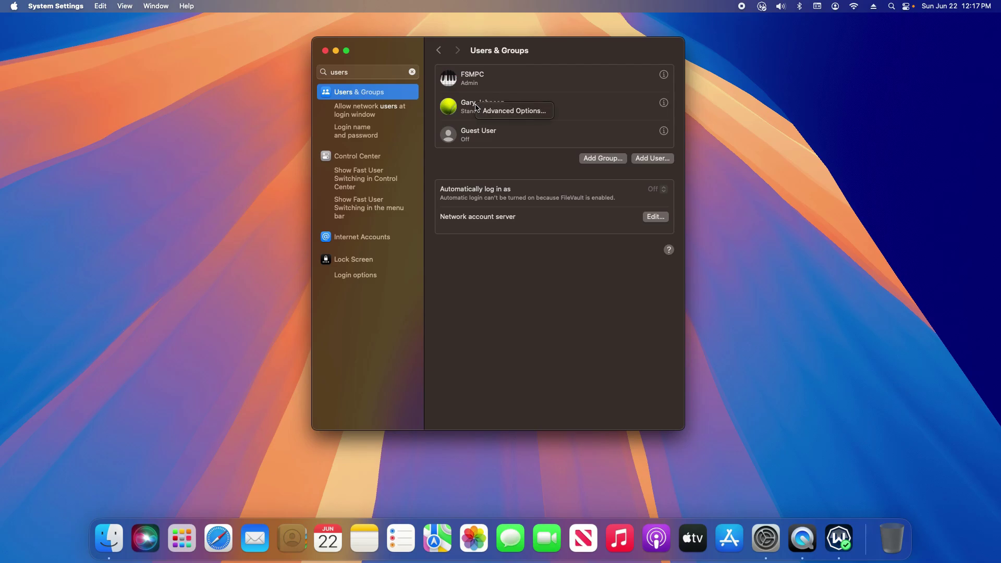
pyautogui.click(501, 115)
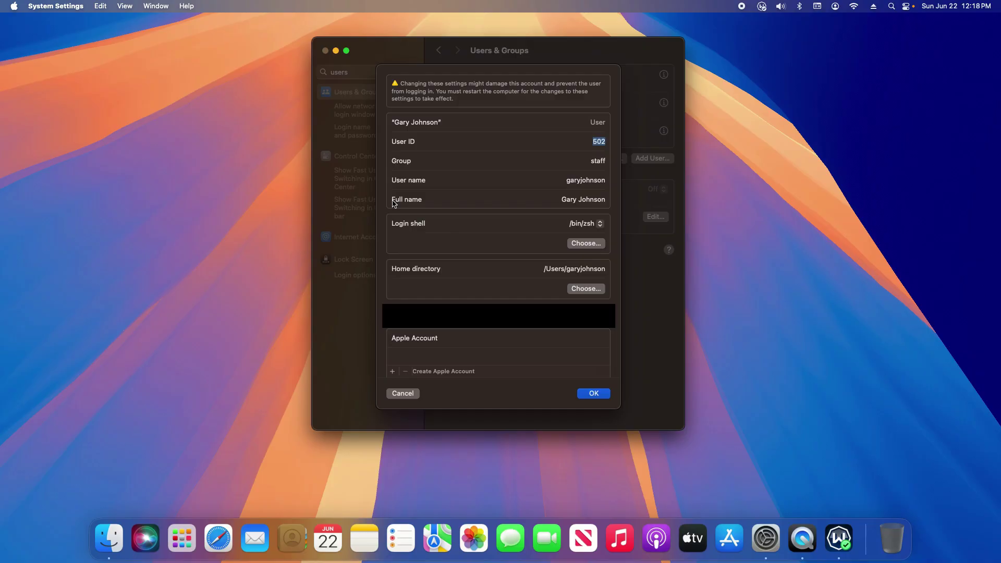
pyautogui.click(563, 201)
pyautogui.doubleClick(605, 201)
pyautogui.press('super+a')
pyautogui.write('Jessica Smith')
pyautogui.click(592, 395)
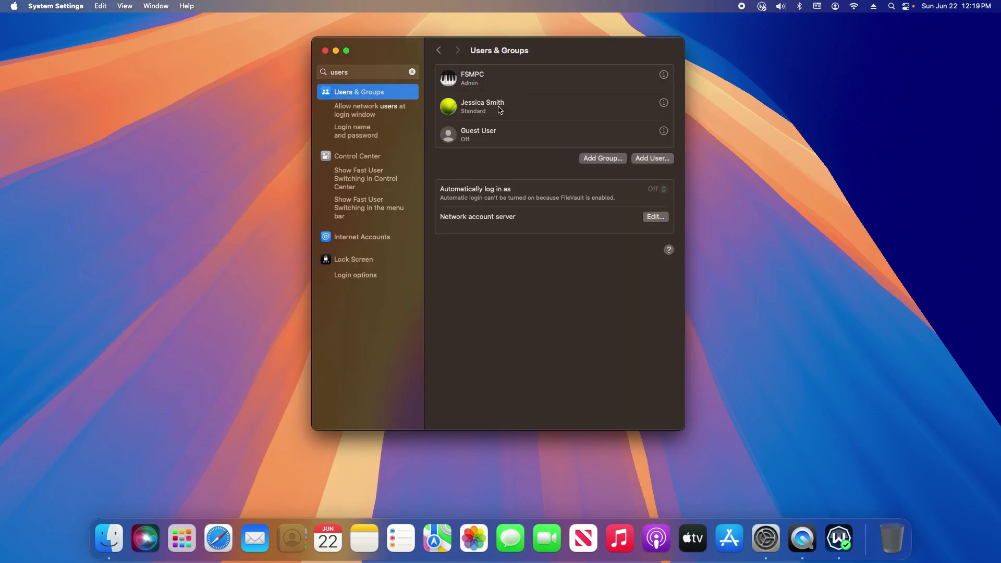
# - Close System Settings and restart the Mac so the rename takes effect
pyautogui.click(325, 50)
pyautogui.click(14, 5)
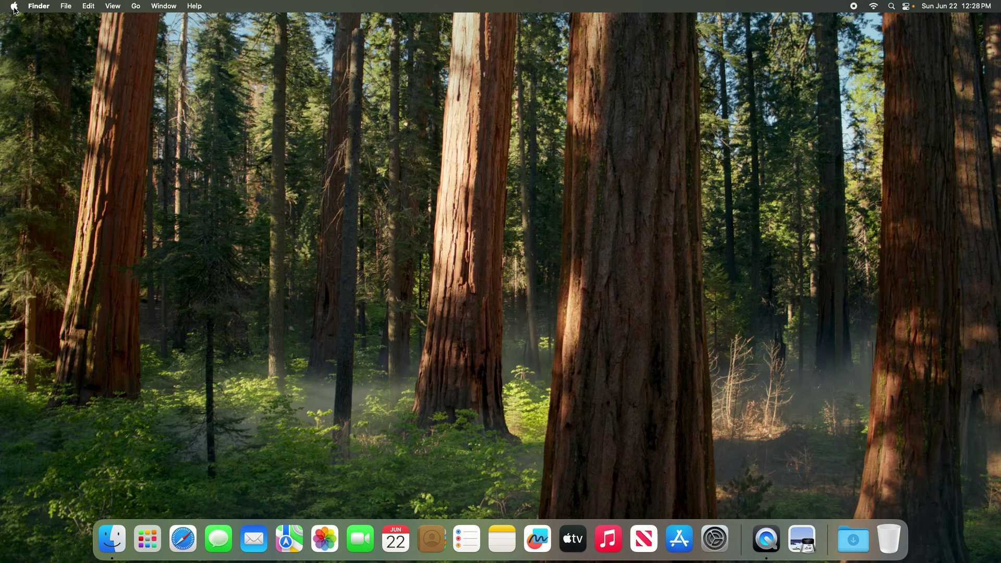
pyautogui.click(14, 5)
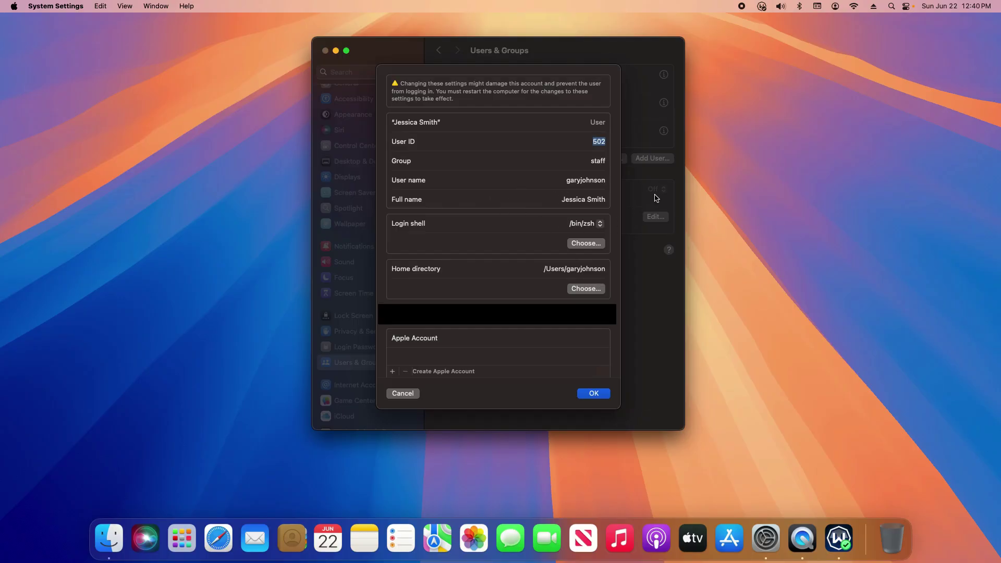
# - Check the home folders in Users, then dismiss the account's Advanced Options unchanged
pyautogui.click(565, 201)
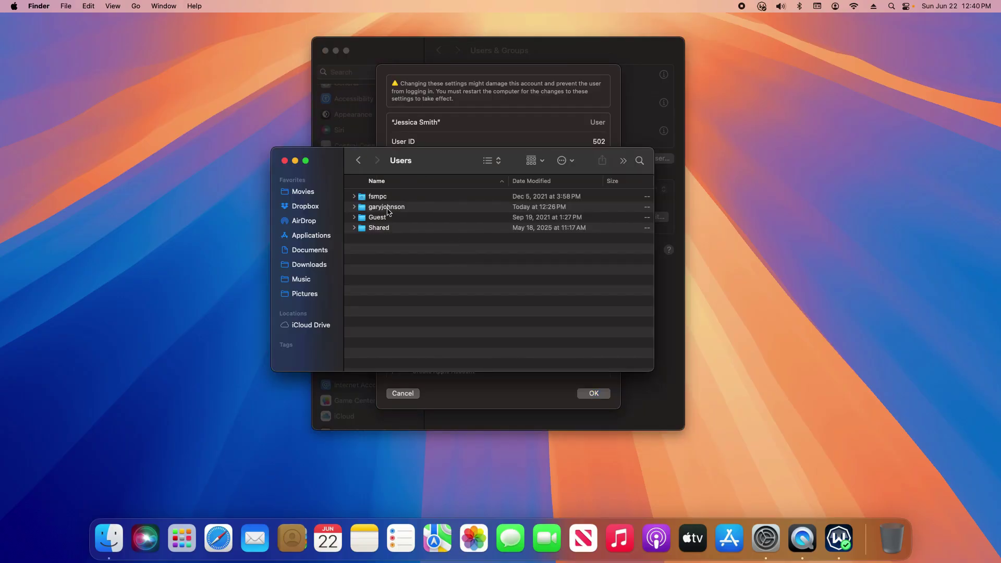
pyautogui.click(295, 161)
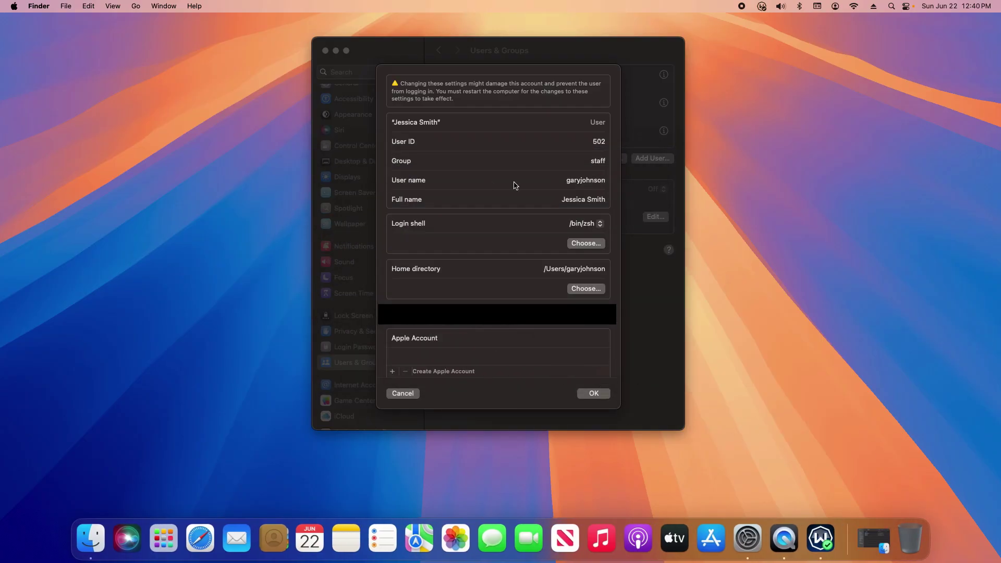
pyautogui.click(514, 184)
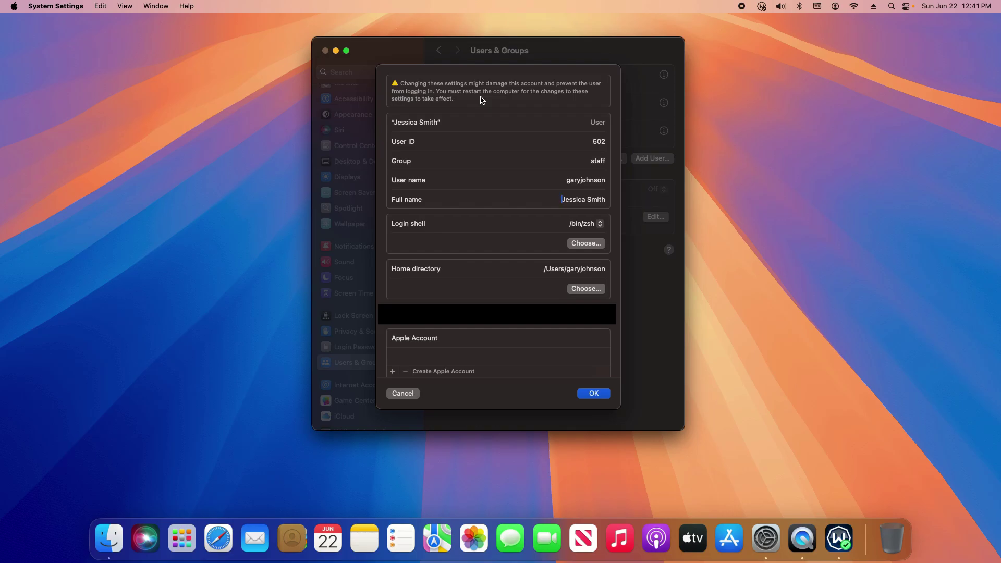
pyautogui.press('Return')
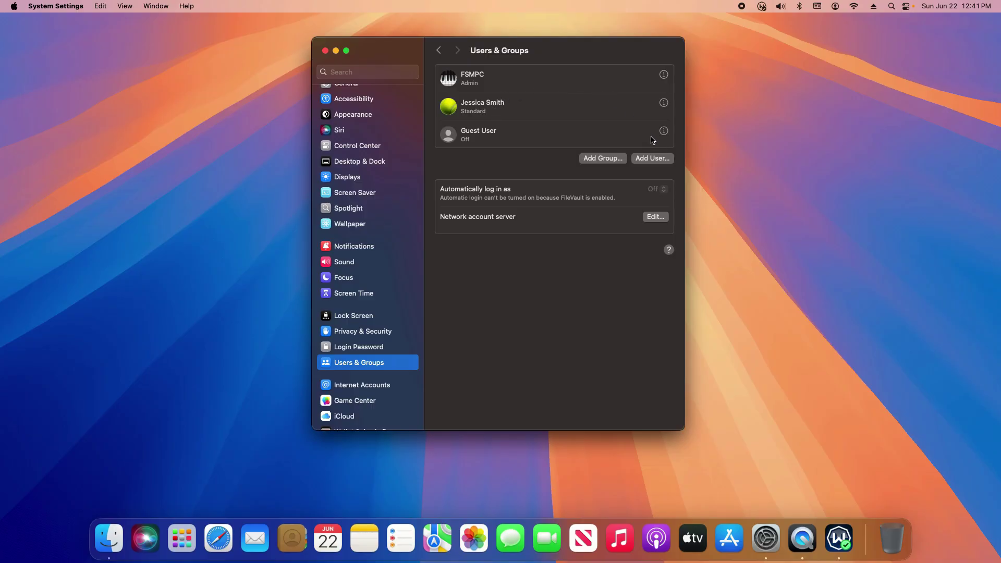
pyautogui.click(647, 159)
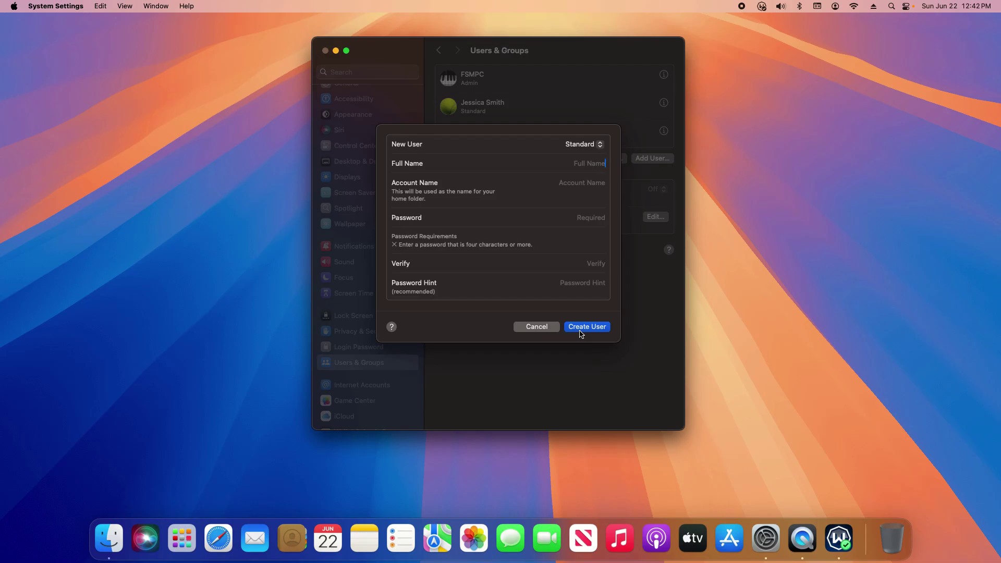
pyautogui.click(550, 329)
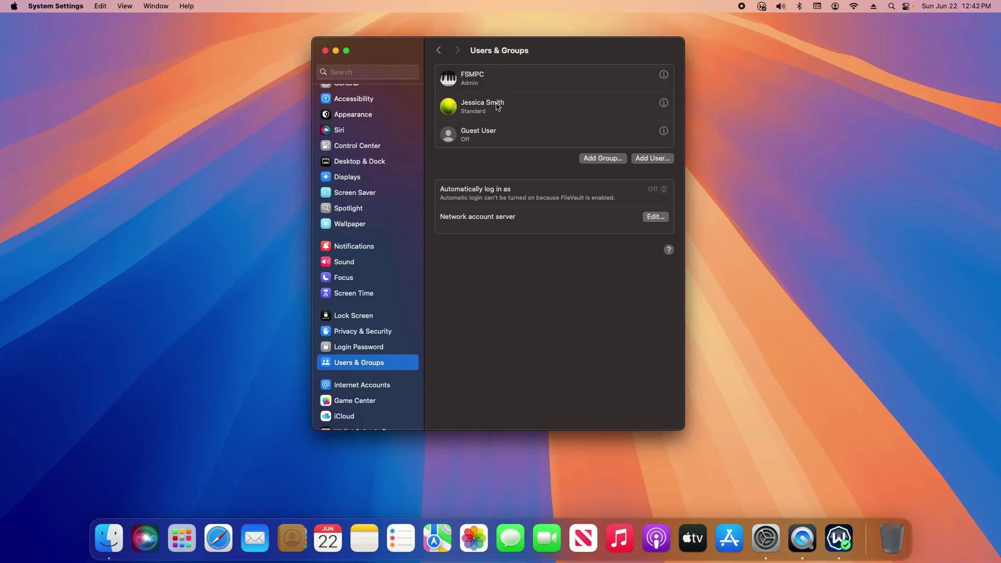
pyautogui.click(664, 105)
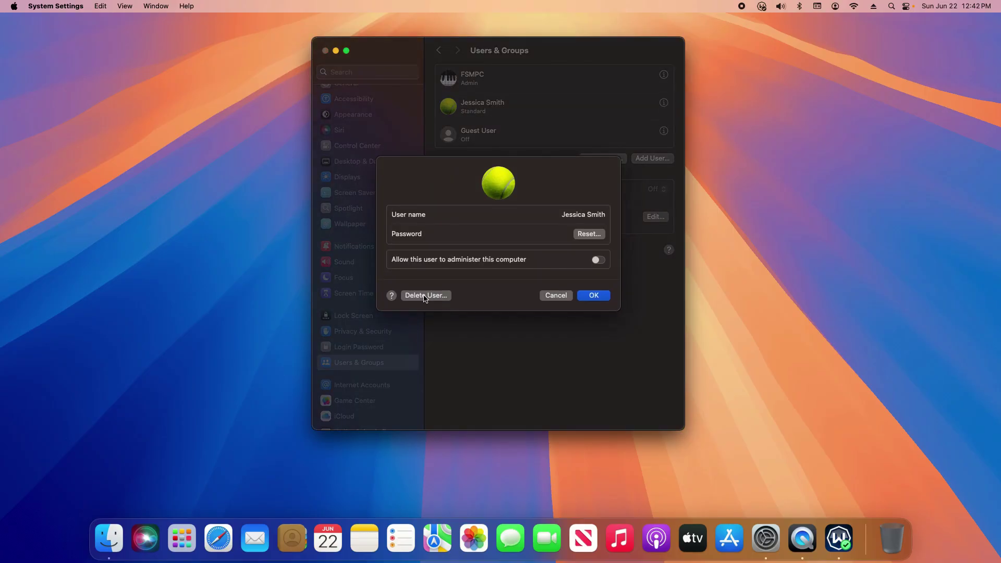
pyautogui.click(424, 296)
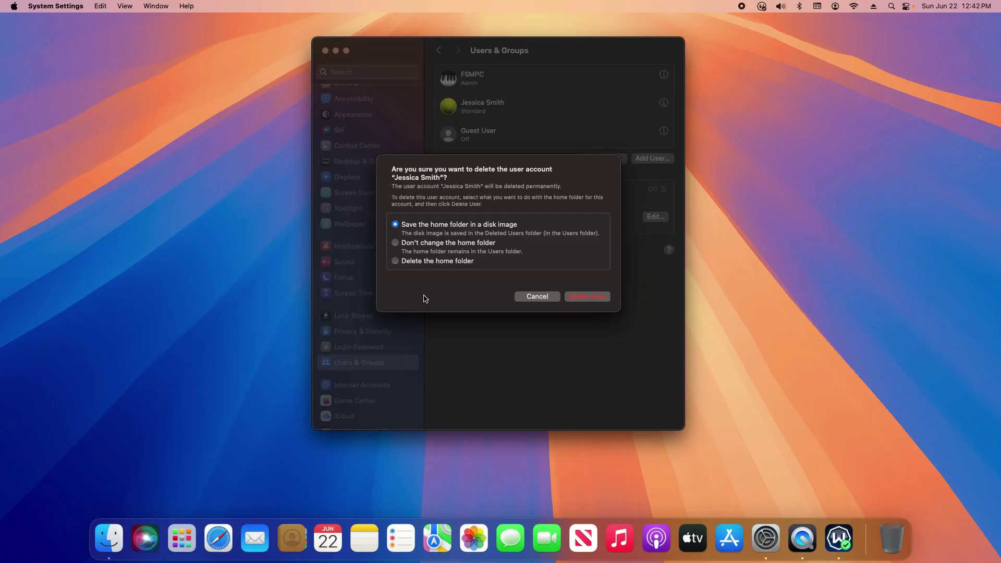
pyautogui.click(396, 262)
pyautogui.click(587, 298)
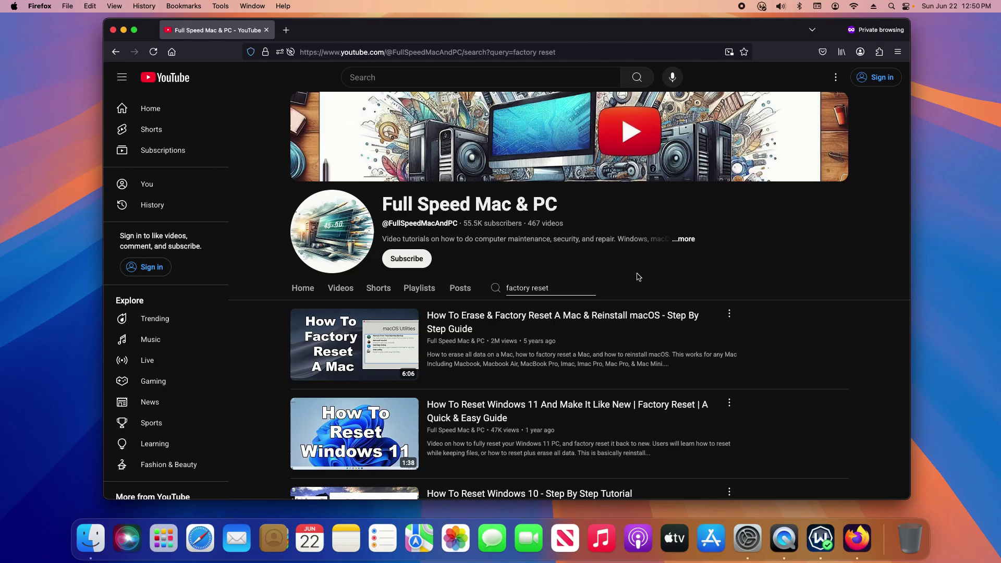
# - Quit Firefox with Command-Q
pyautogui.press('super+q')
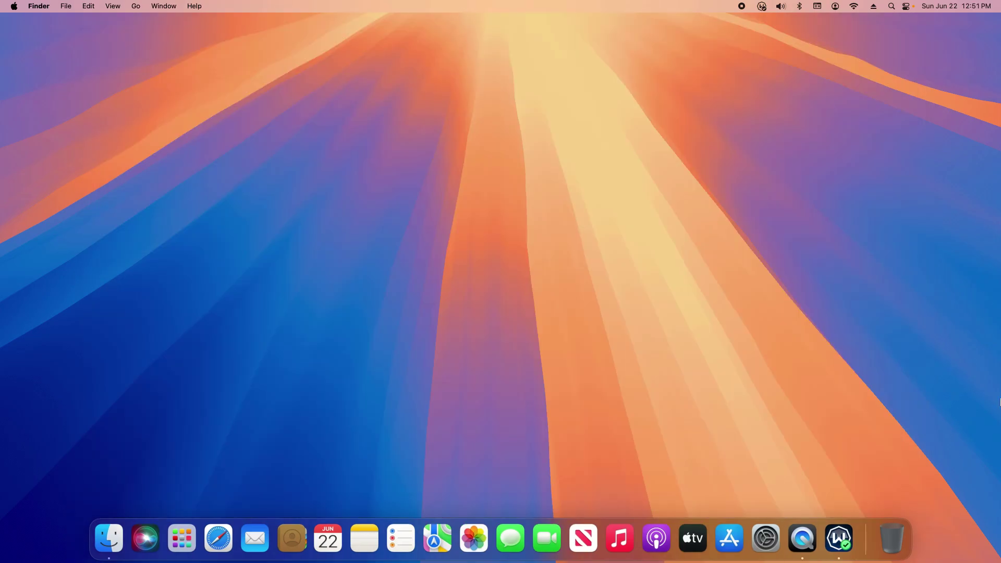